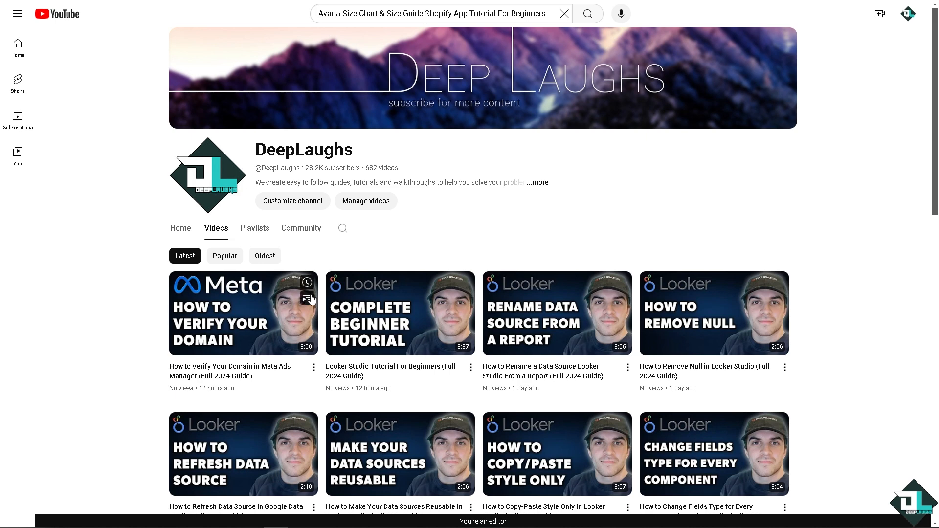
scroll(398, 287, down, 2)
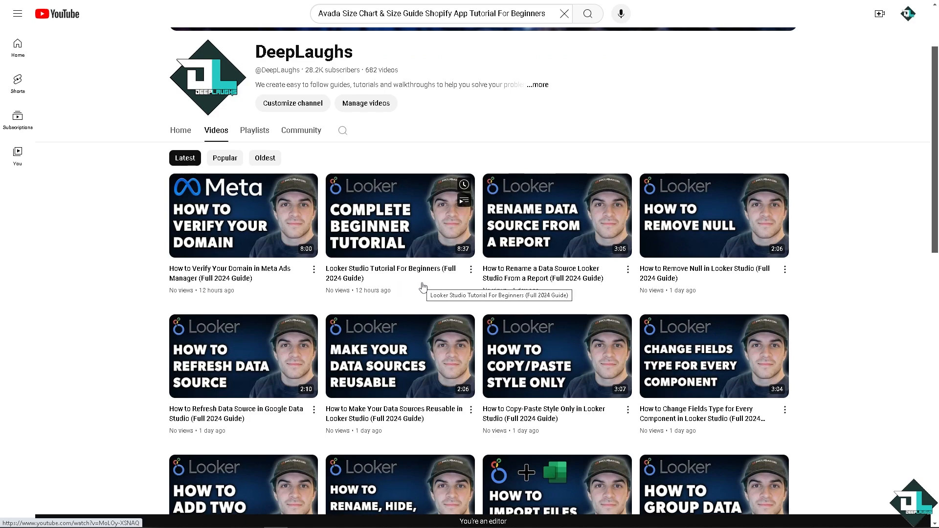
scroll(423, 286, down, 2)
scroll(423, 286, down, 3)
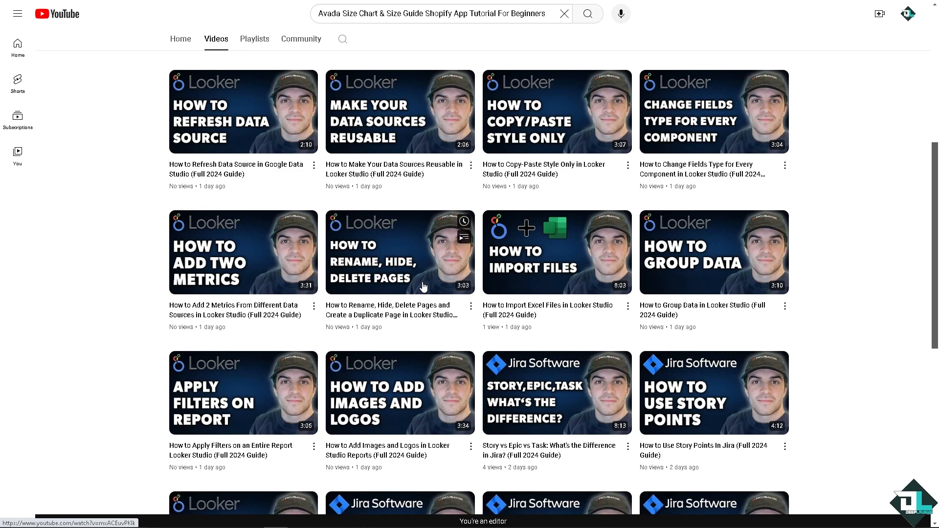
scroll(423, 286, down, 1)
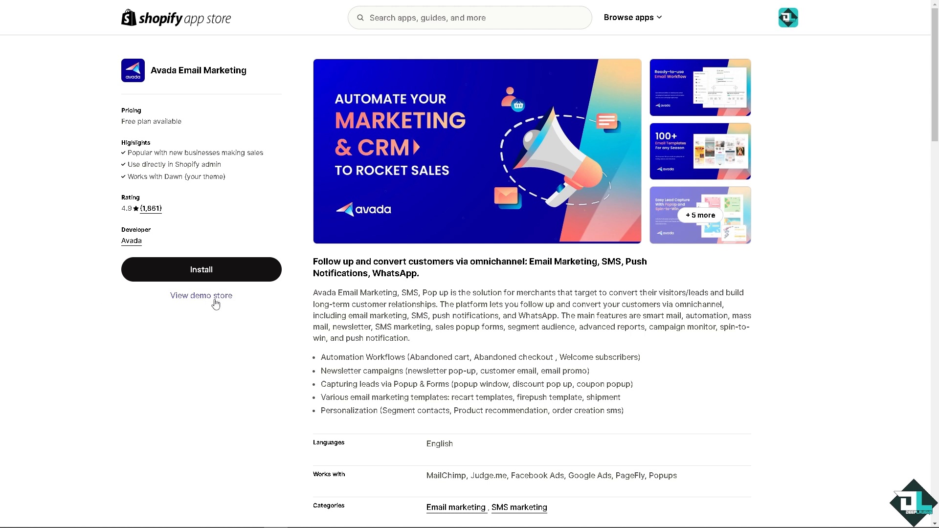
Open the Avada Email Marketing demo store and postpone its sales and store updates prompt
click(217, 299)
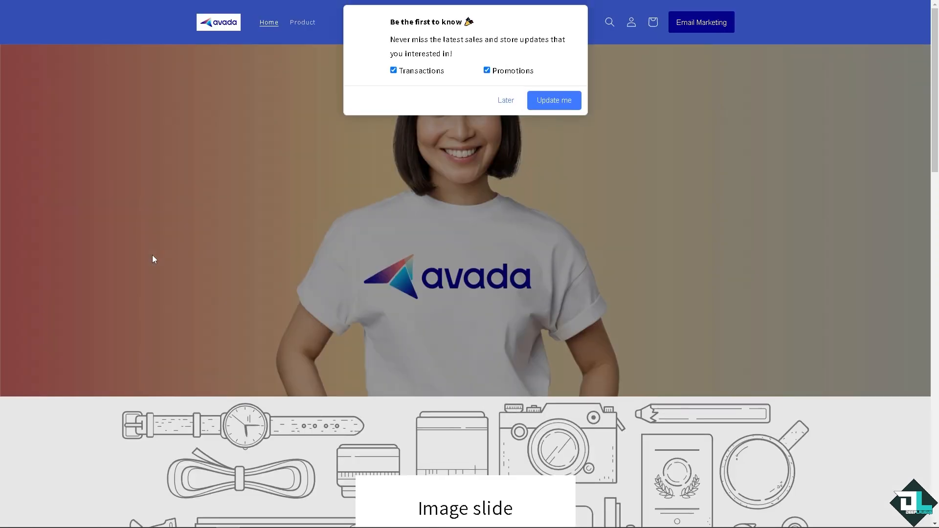
click(506, 101)
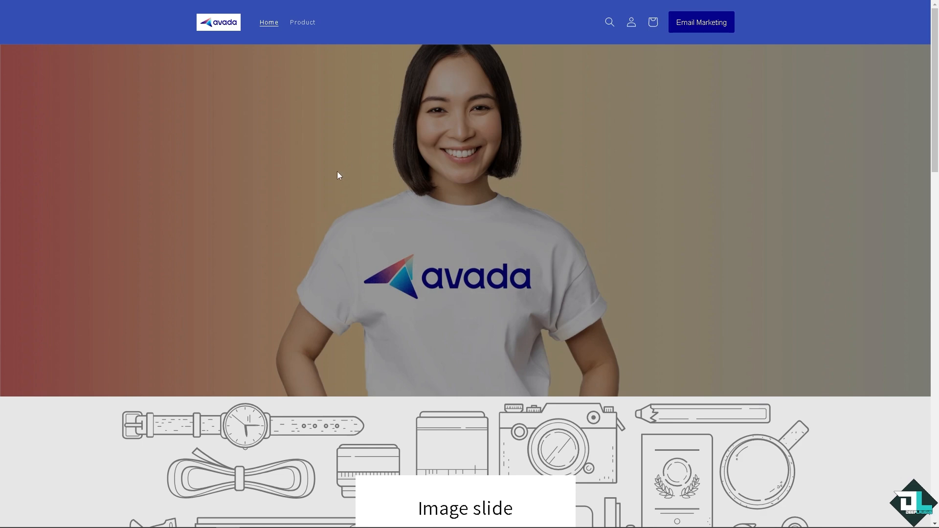
scroll(309, 214, down, 4)
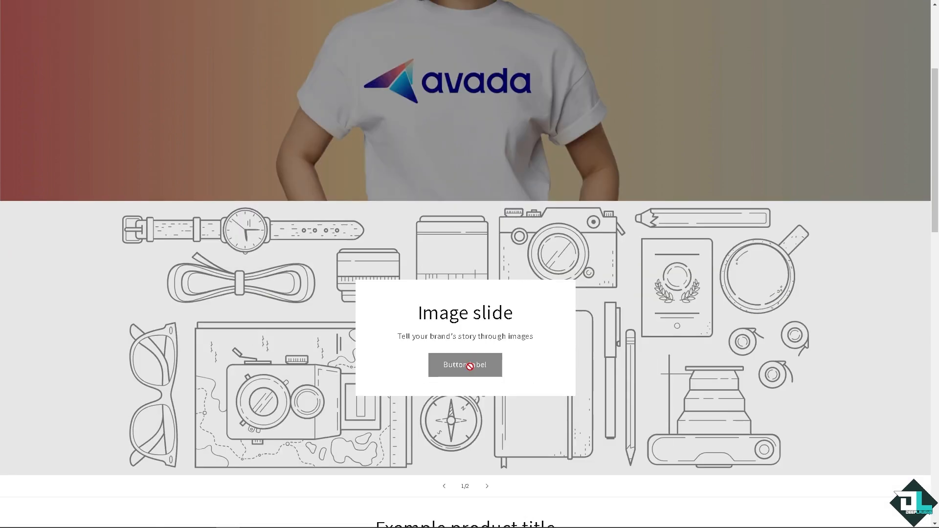
scroll(457, 319, down, 1)
scroll(459, 313, down, 1)
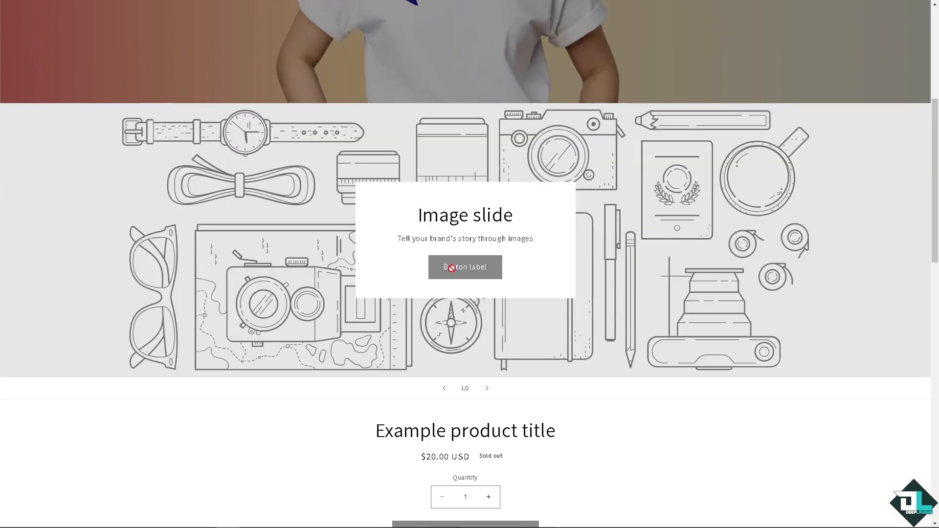
scroll(453, 266, down, 3)
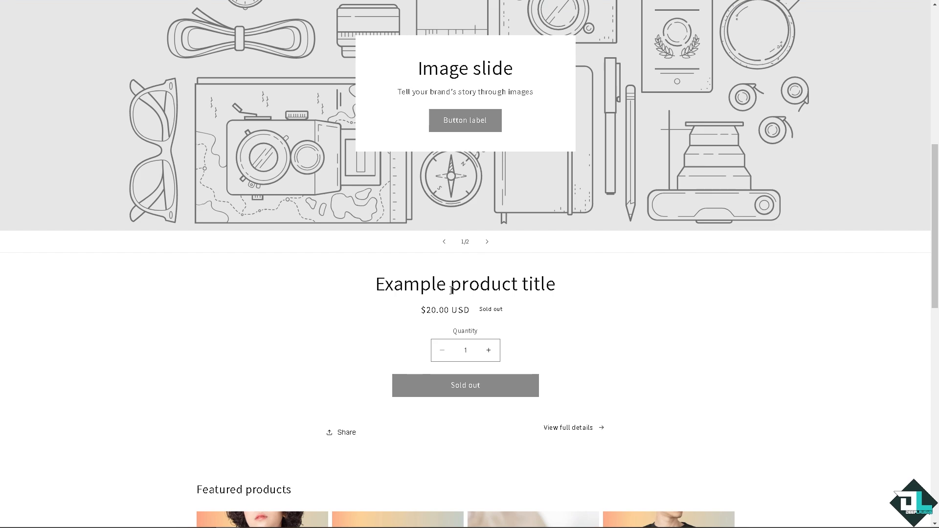
Set the example product's quantity to 20 in the demo store and view all featured products
double_click(464, 350)
text(20)
scroll(386, 345, down, 6)
scroll(385, 342, down, 3)
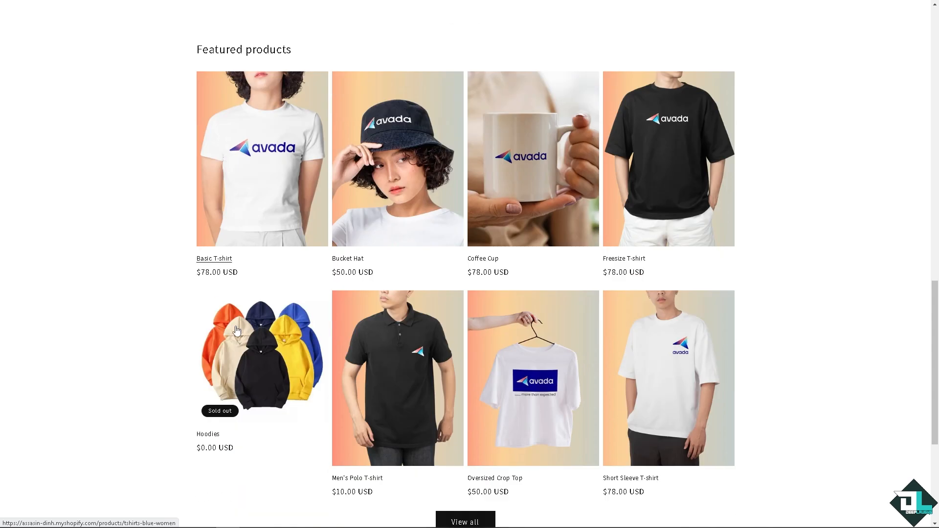
scroll(440, 367, down, 1)
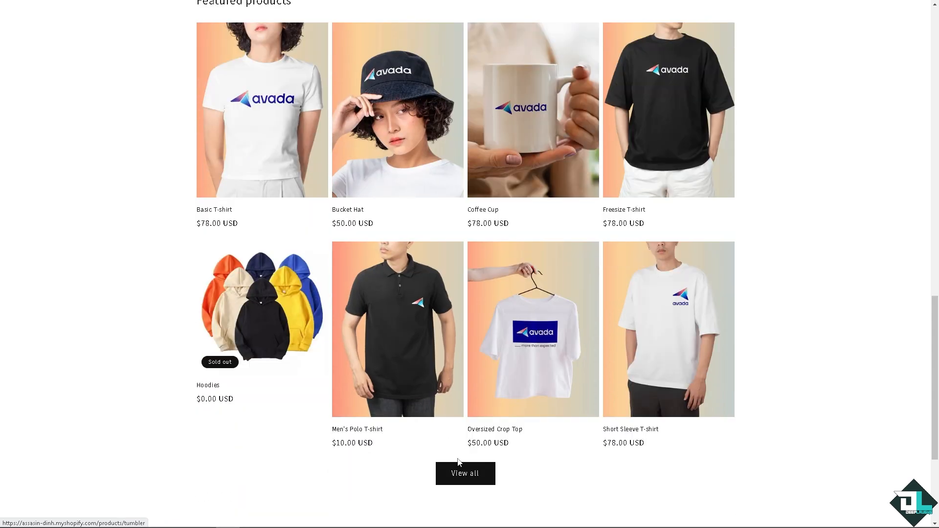
scroll(464, 342, down, 3)
click(465, 329)
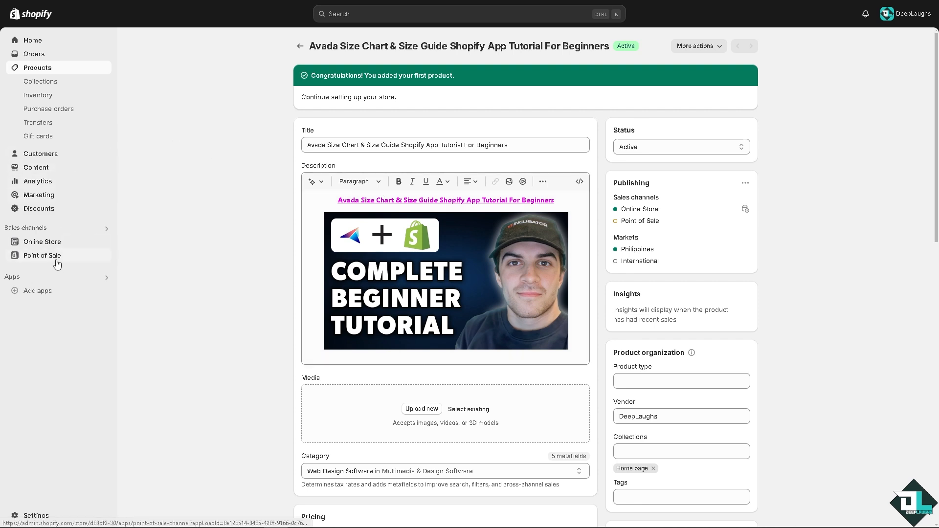
Go from the store admin to the Shopify App Store and search it for avada
click(15, 295)
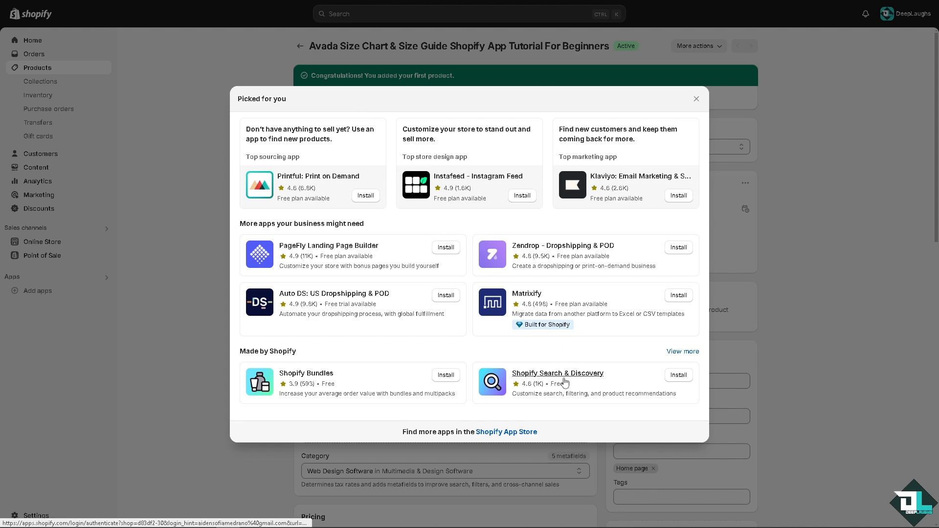
click(506, 432)
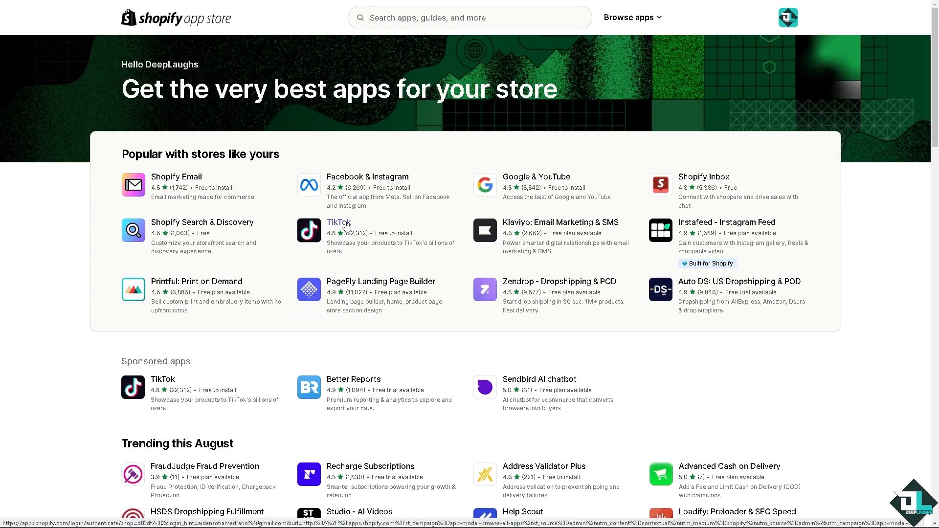
click(453, 18)
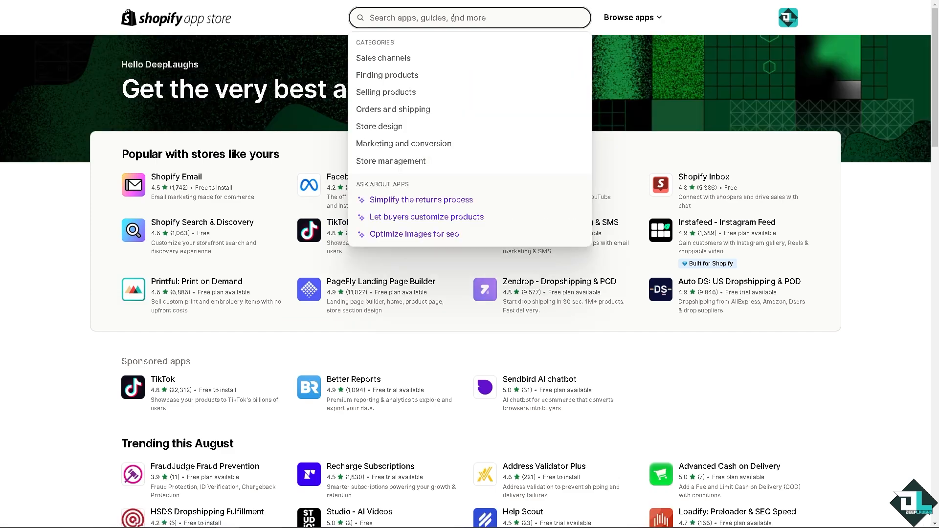
text(Ava)
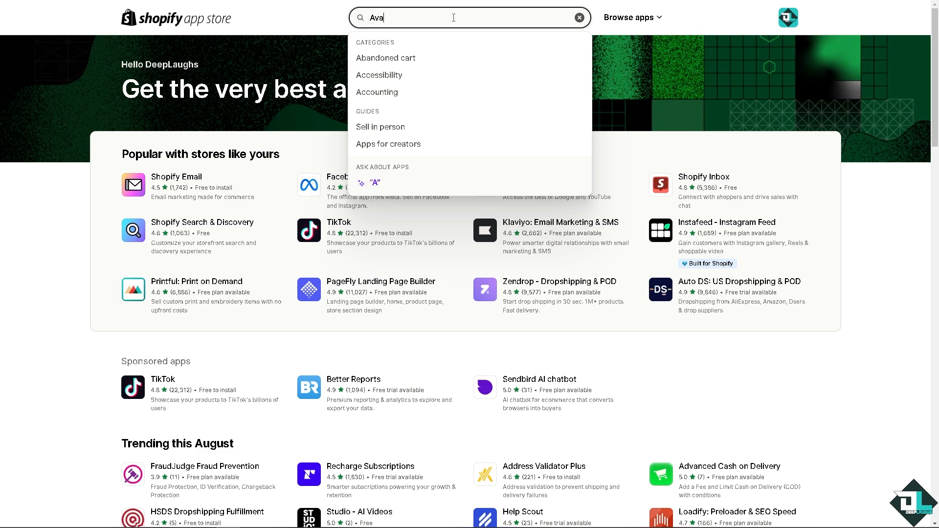
text(da)
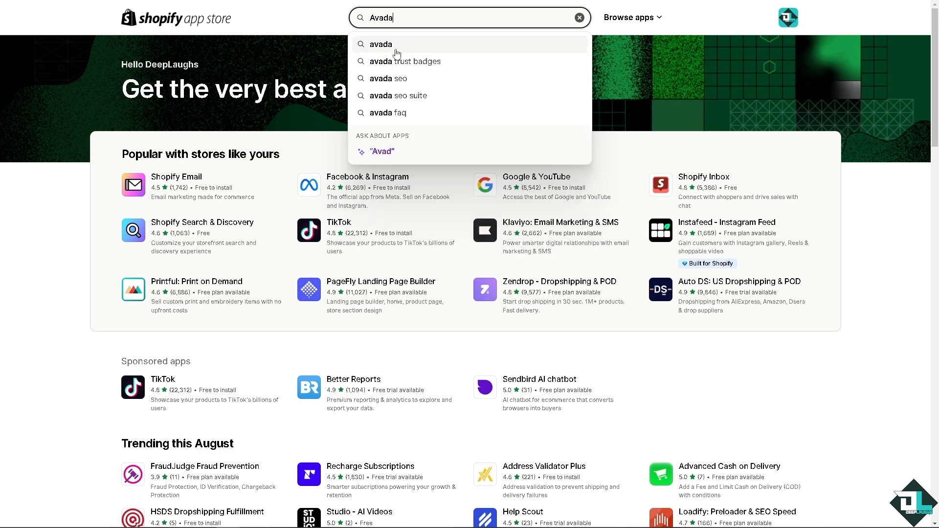
click(395, 49)
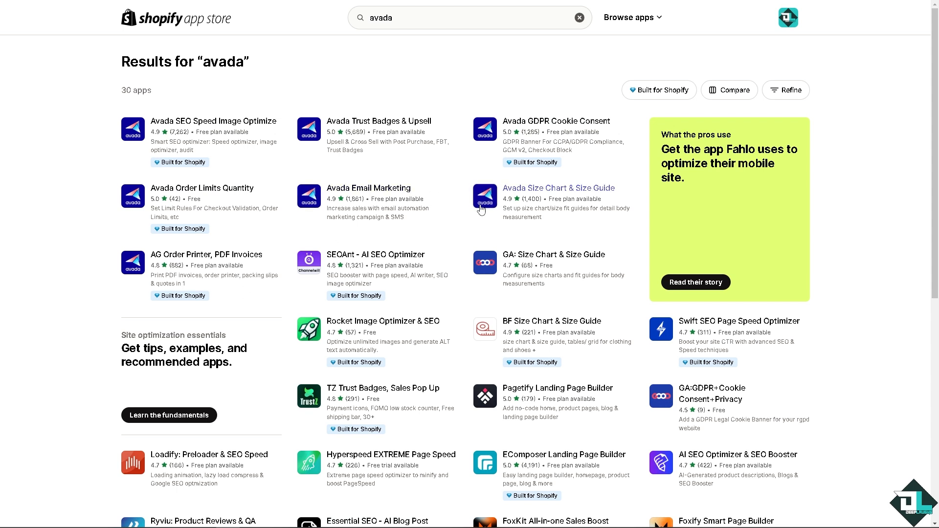
Install the Avada Size Chart & Size Guide app on the store, granting the requested access
click(555, 191)
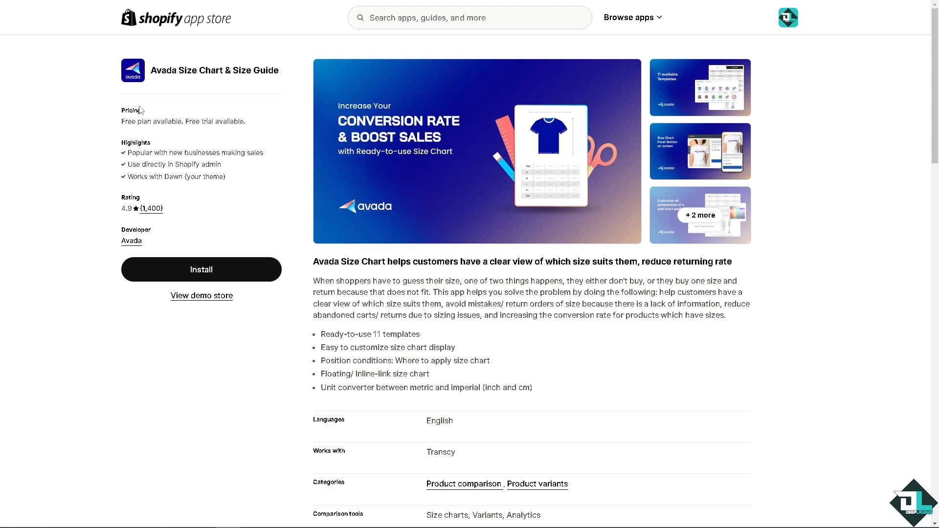
click(169, 275)
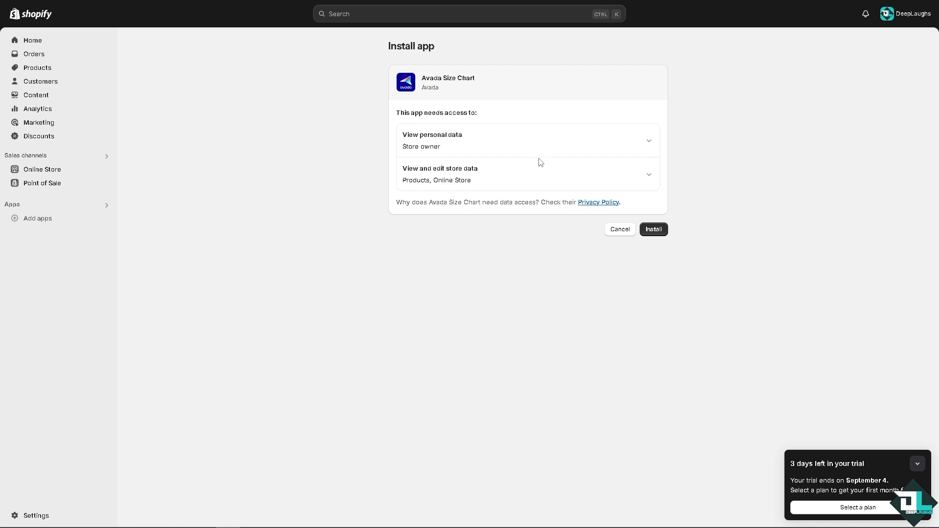
click(652, 229)
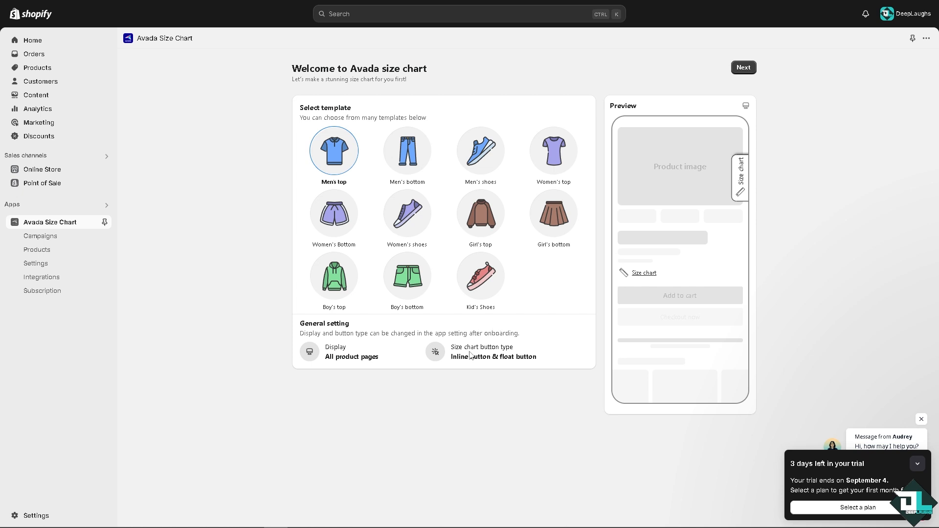
Complete the onboarding with the Kid's Shoes template and the Free plan, and enable the app for the storefront
click(484, 277)
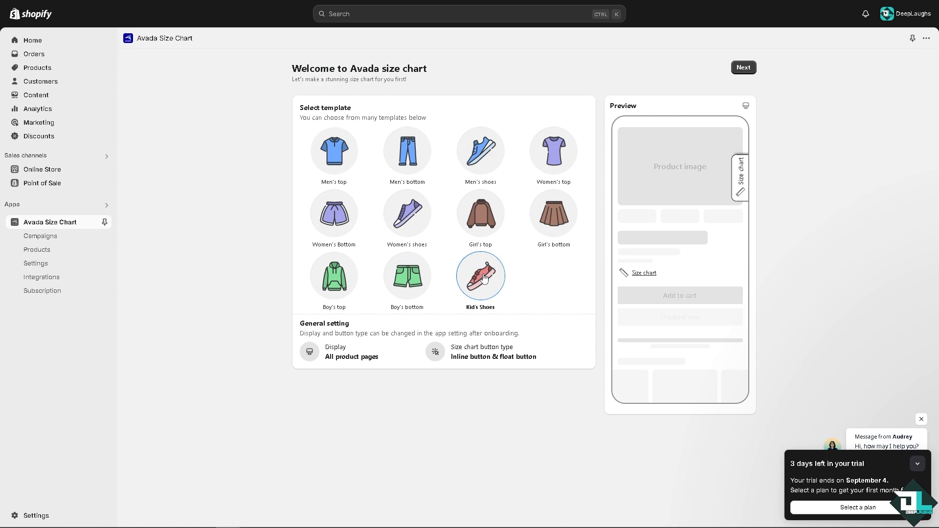
click(745, 69)
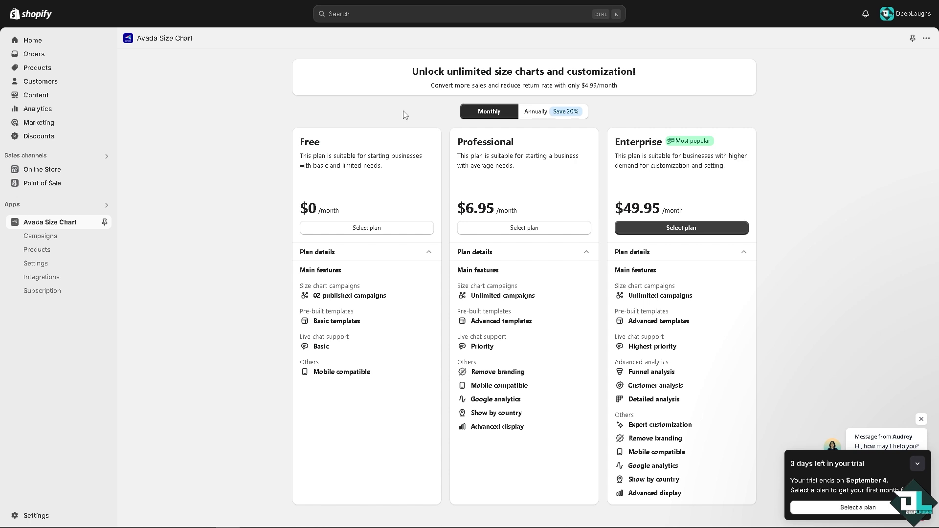
click(347, 232)
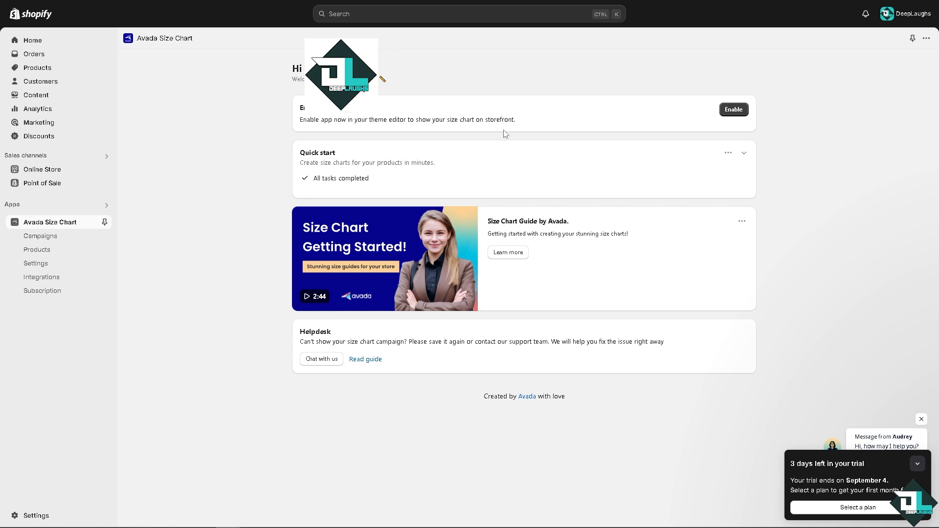
click(735, 109)
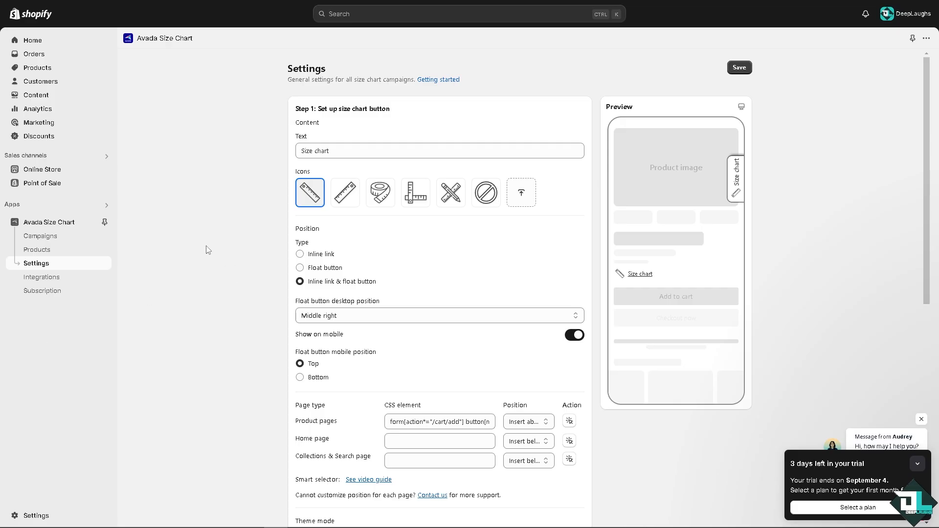
Set the size chart button's text to "DeepLaugh Size chart" and its icon to the rolled measuring tape
click(348, 152)
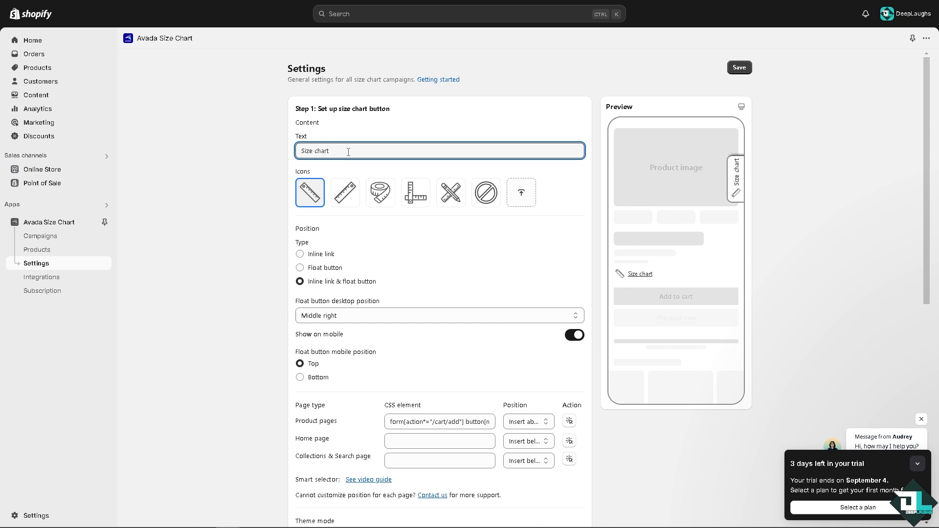
click(301, 152)
text(Dee)
text(Pal)
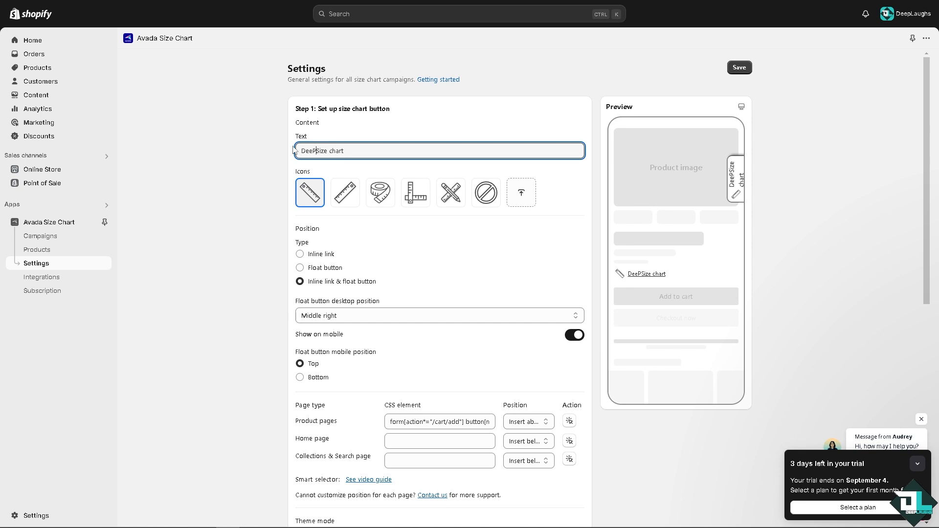
key(BackSpace)
key(BackSpace)
key(BackSpace)
text(pLuagh)
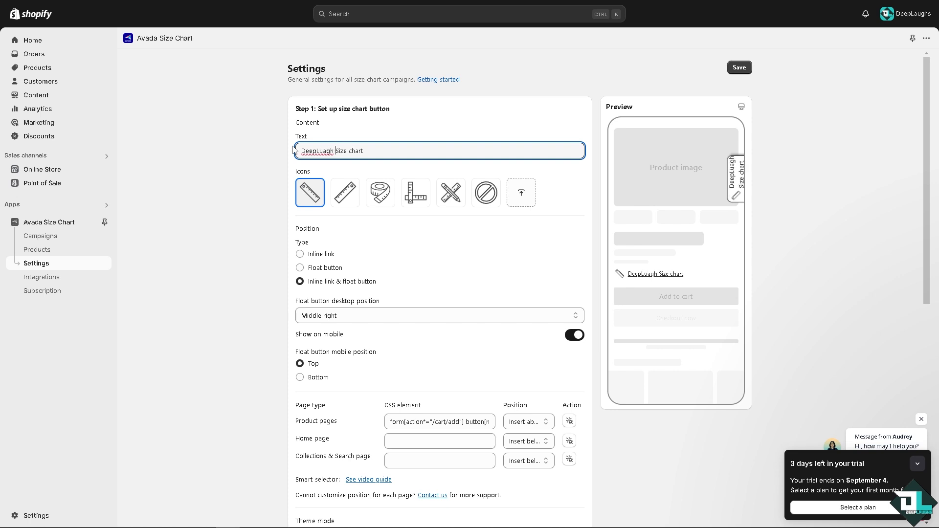
click(320, 152)
key(BackSpace)
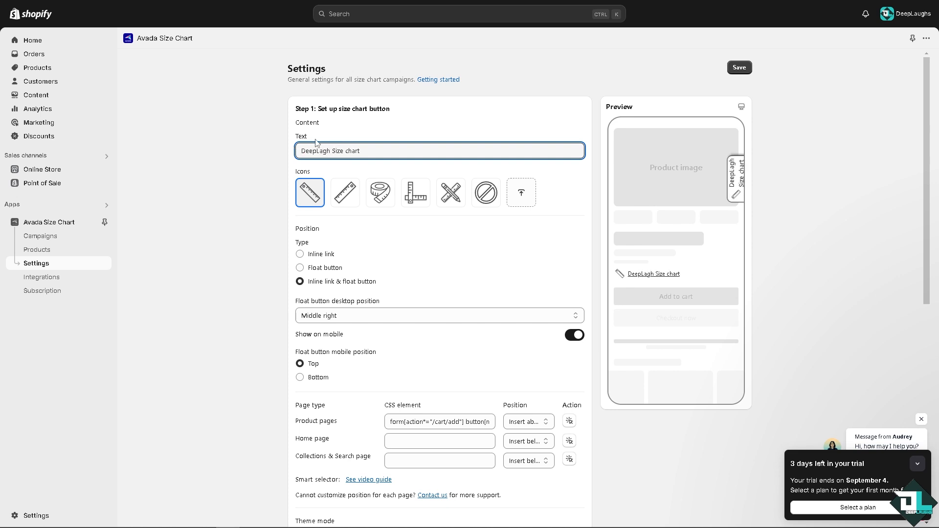
text(u)
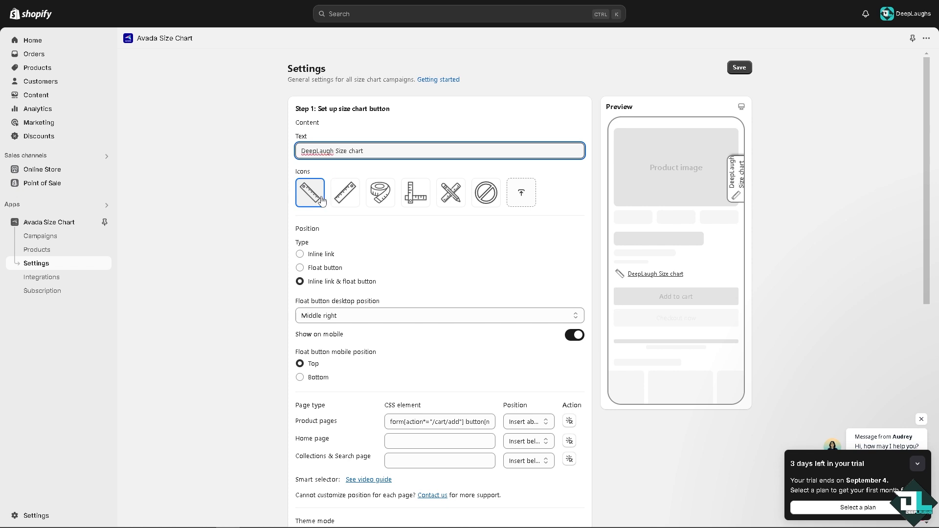
click(382, 200)
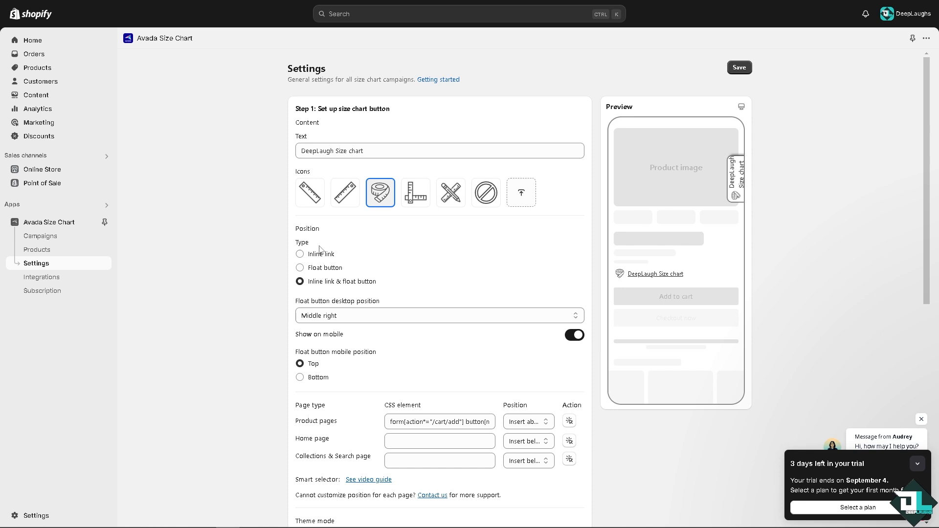
Set the size chart button's position type to Float button and its desktop position to Bottom right
click(300, 254)
click(299, 268)
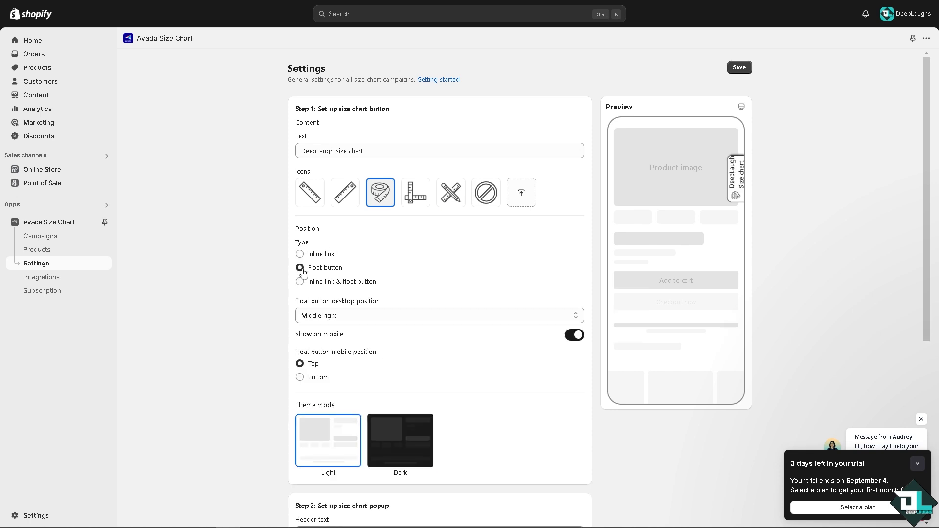
click(418, 317)
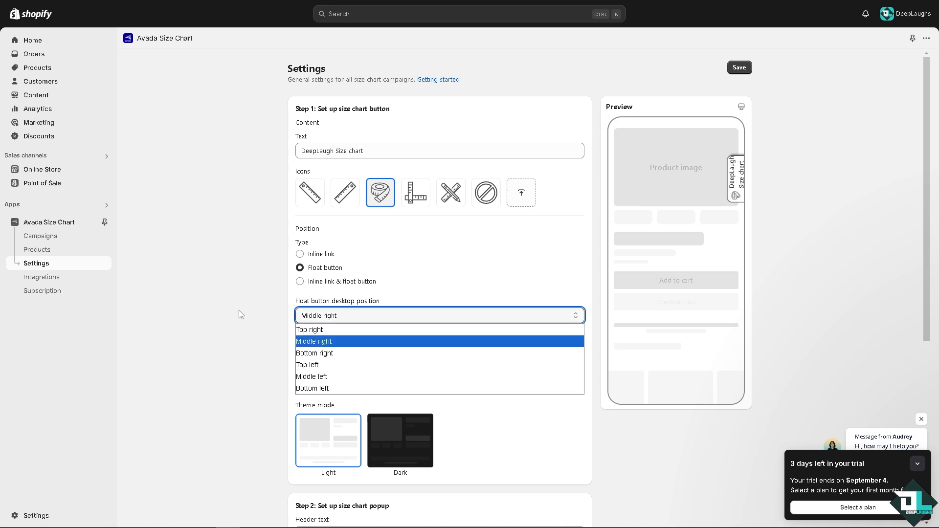
click(327, 331)
click(321, 315)
click(323, 341)
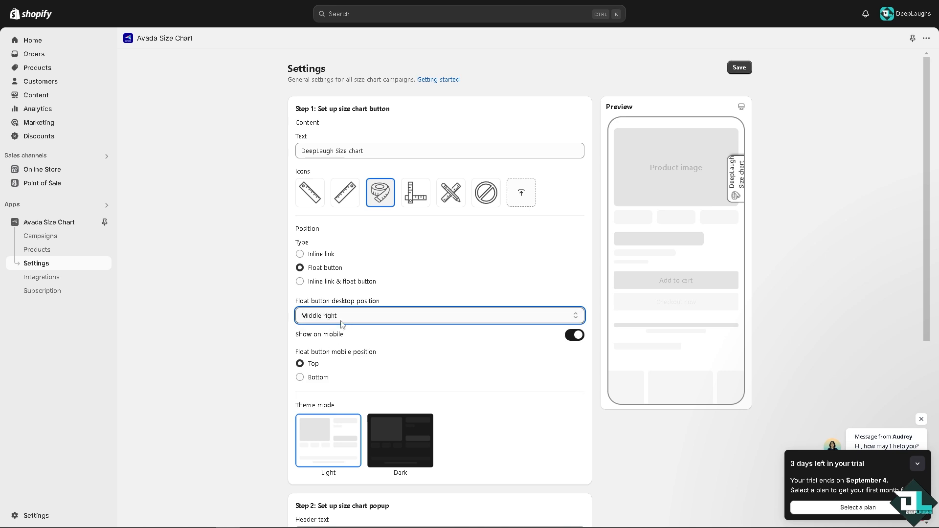
click(333, 316)
click(335, 353)
scroll(226, 318, down, 1)
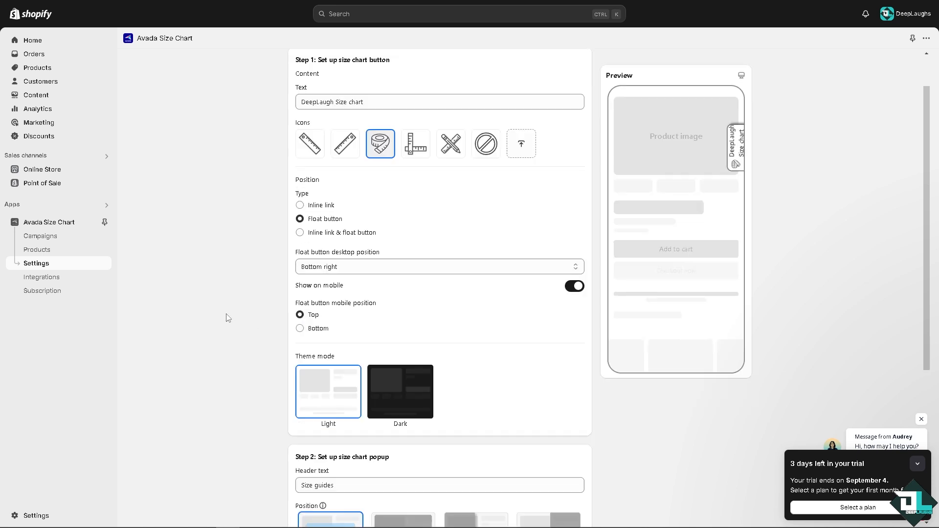
scroll(342, 349, down, 1)
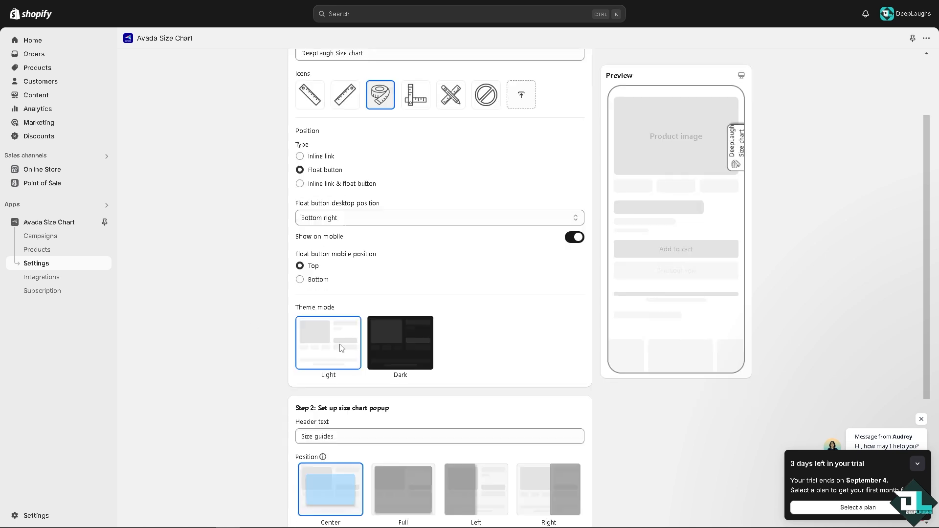
Set the size chart button's theme mode to Dark and the size chart popup's position to Full
click(411, 335)
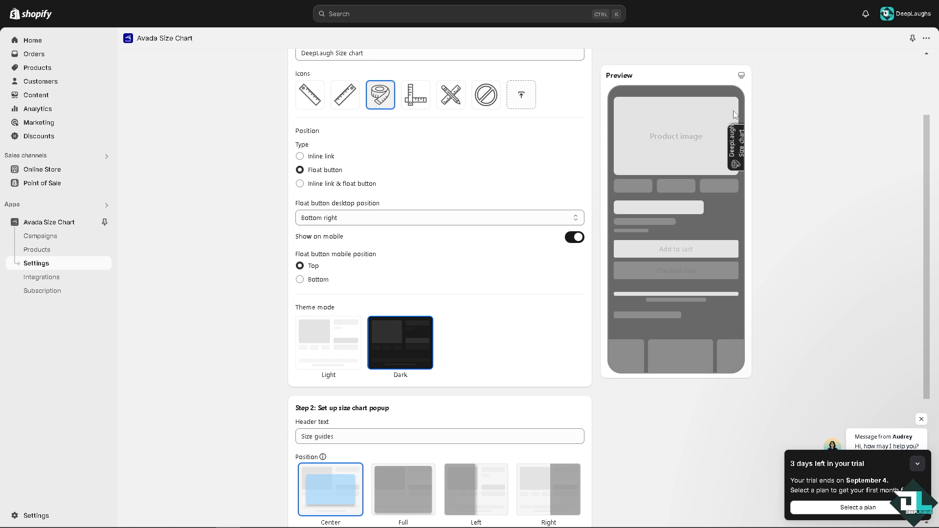
scroll(342, 284, down, 3)
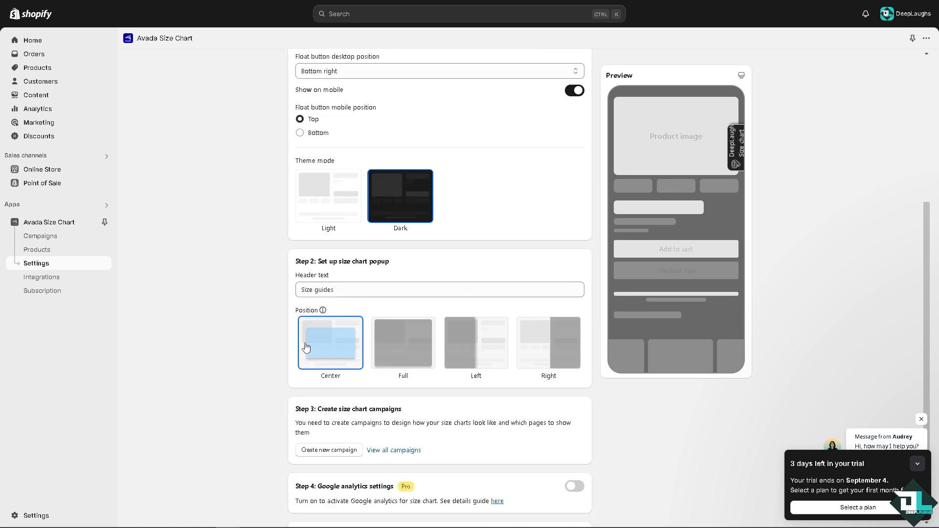
click(371, 292)
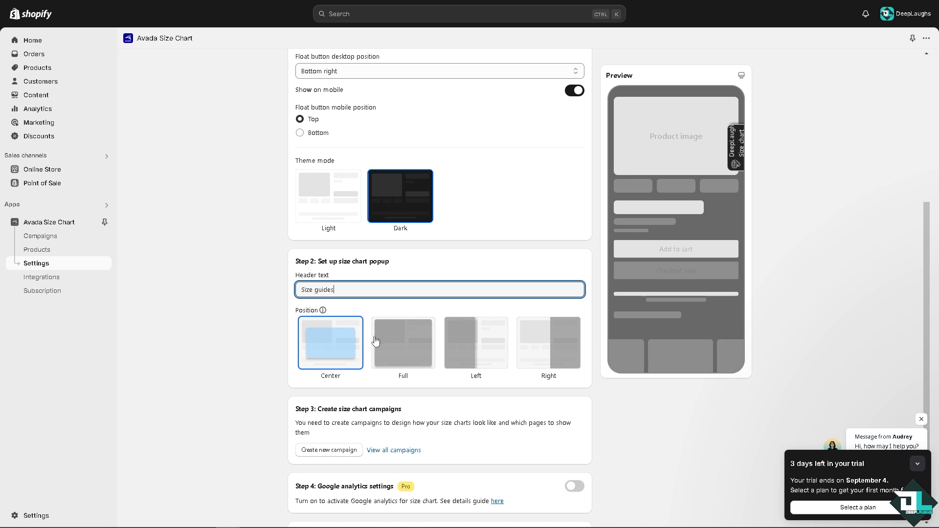
click(410, 341)
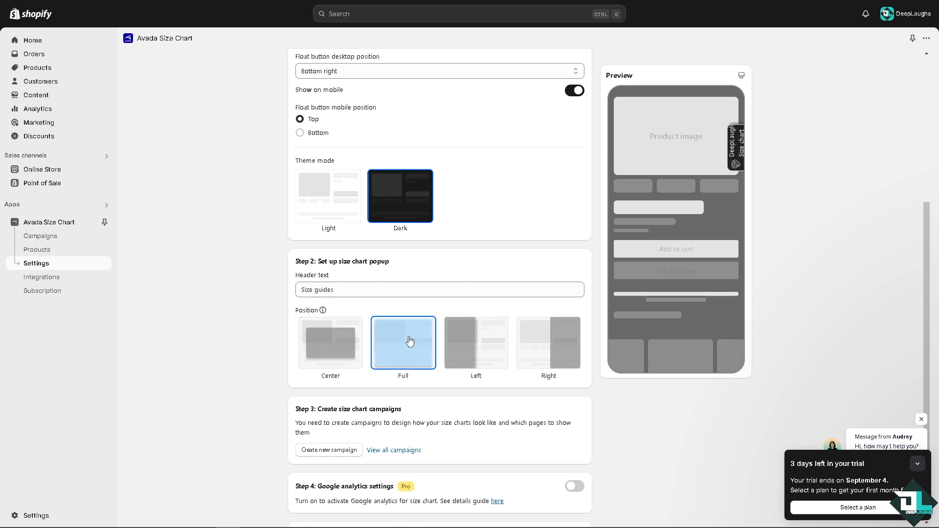
Create a new size chart campaign and apply the Kid's Shoes preset to its content
scroll(410, 341, down, 2)
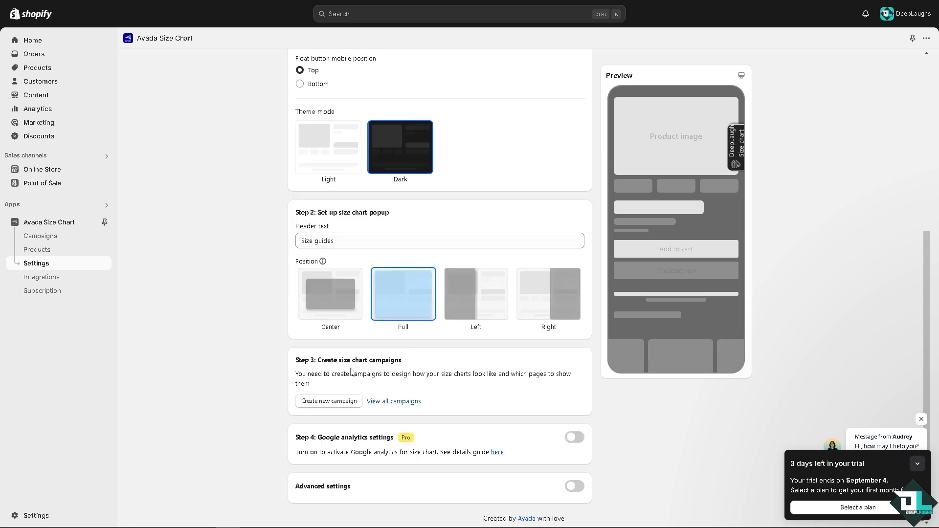
click(339, 400)
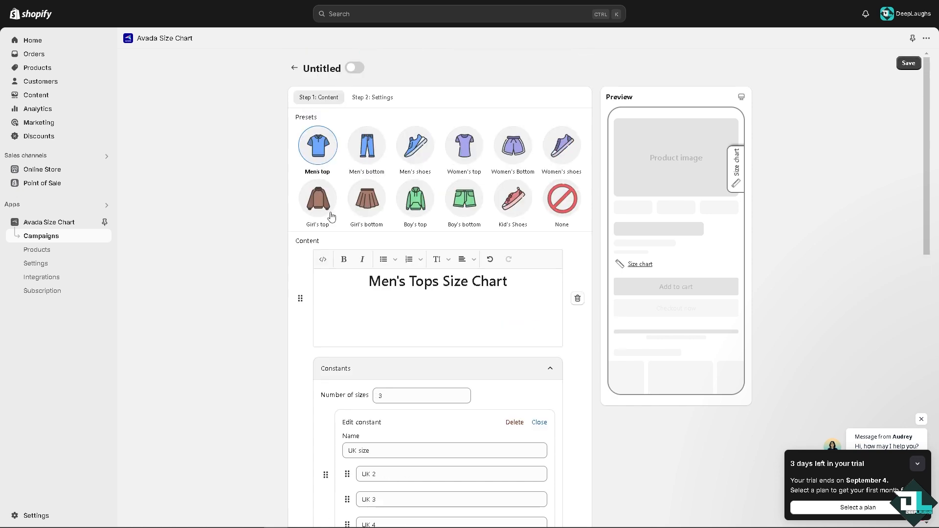
click(514, 200)
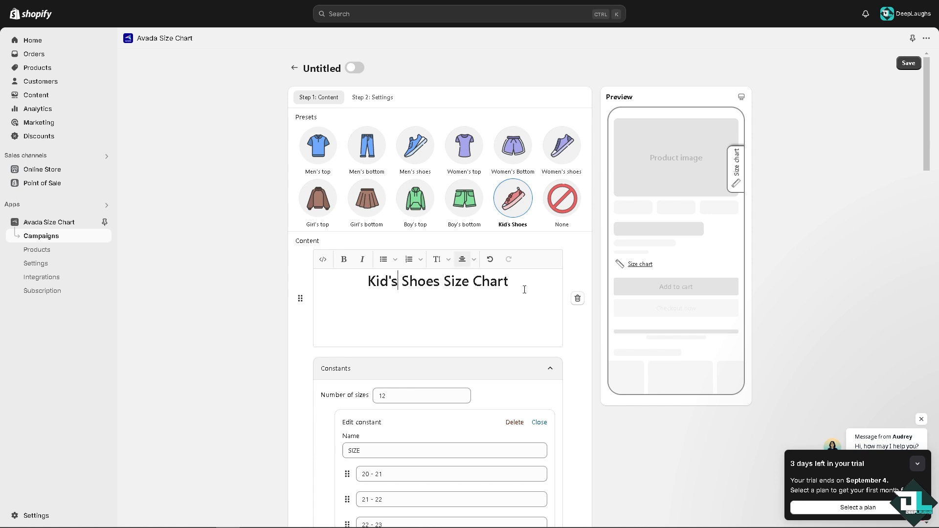
Format the "Kid's Shoes Size Chart" heading in the campaign content as bold and italic
drag(523, 287, 364, 282)
click(361, 263)
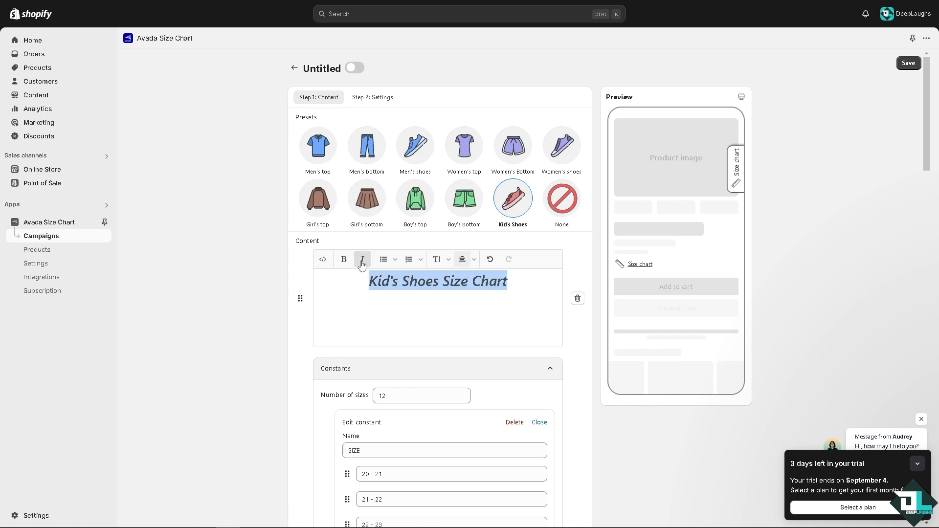
click(362, 263)
click(343, 261)
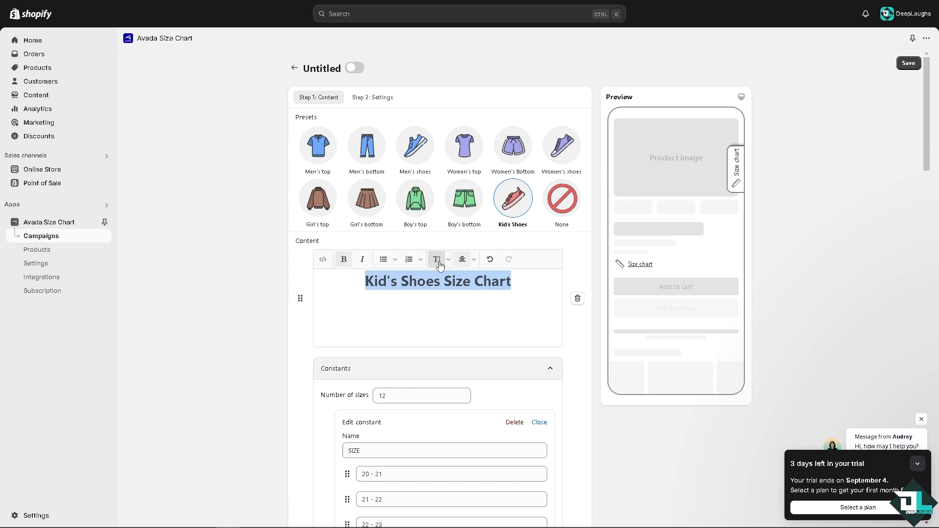
click(362, 259)
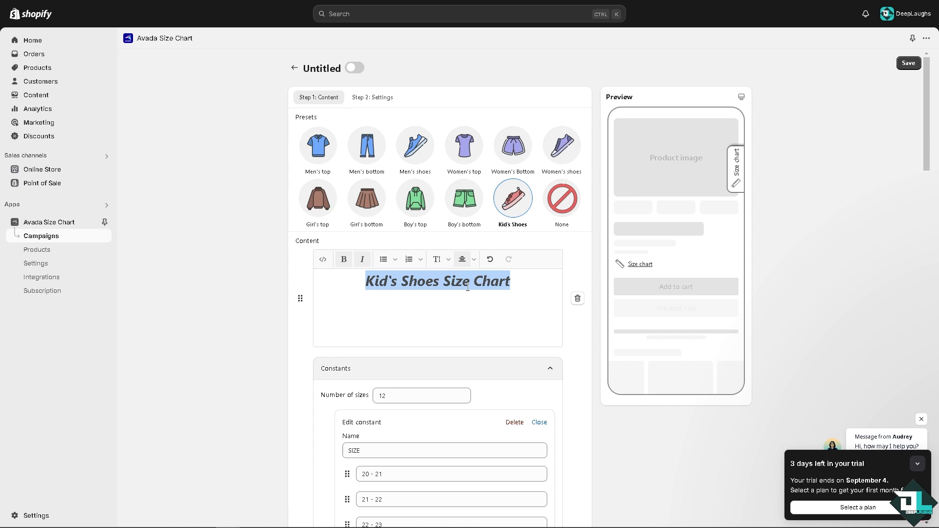
click(510, 299)
Add a blank constant after the UK SIZE constant in the size table and delete it again
scroll(391, 285, down, 1)
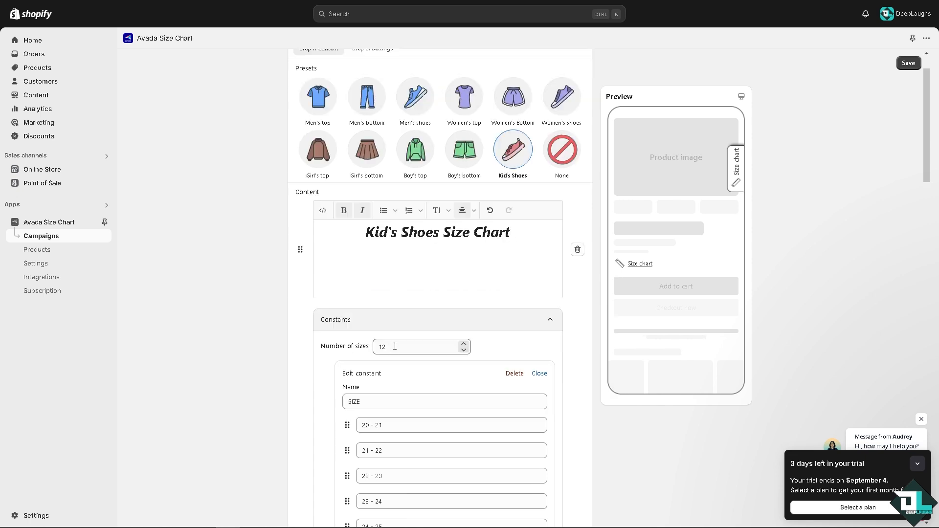
scroll(394, 346, down, 2)
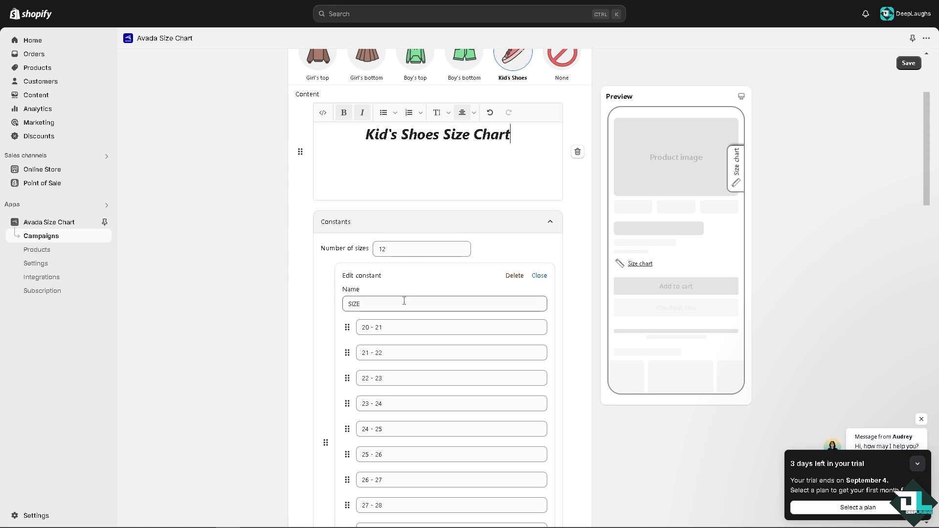
scroll(404, 300, down, 7)
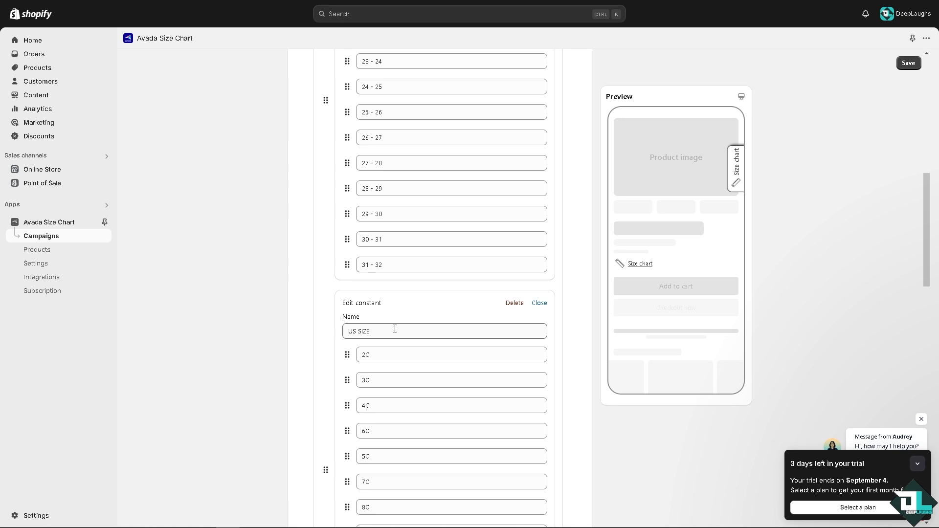
scroll(394, 328, down, 2)
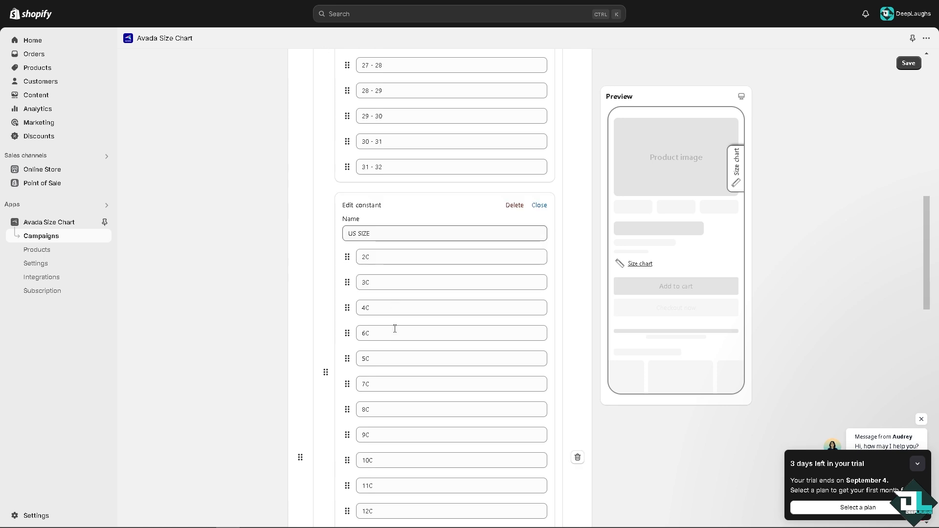
scroll(395, 328, down, 4)
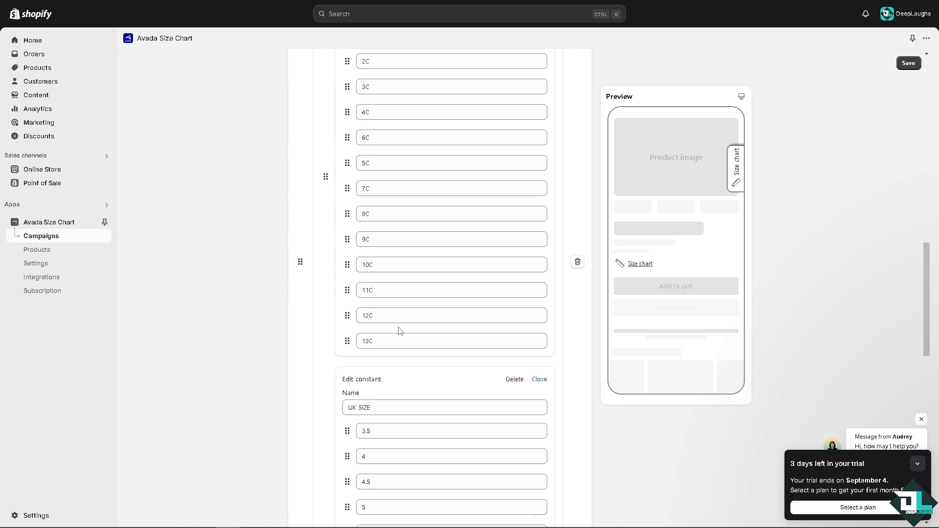
scroll(397, 330, down, 2)
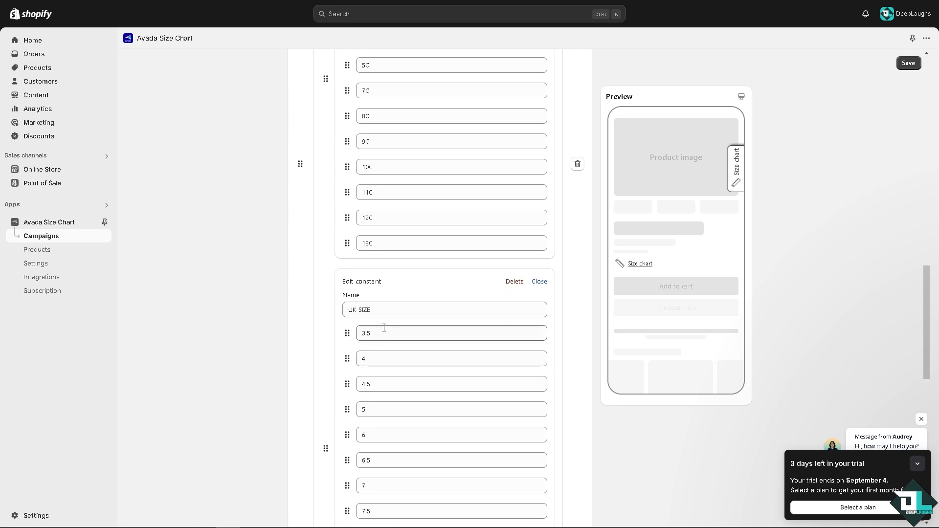
scroll(380, 365, down, 7)
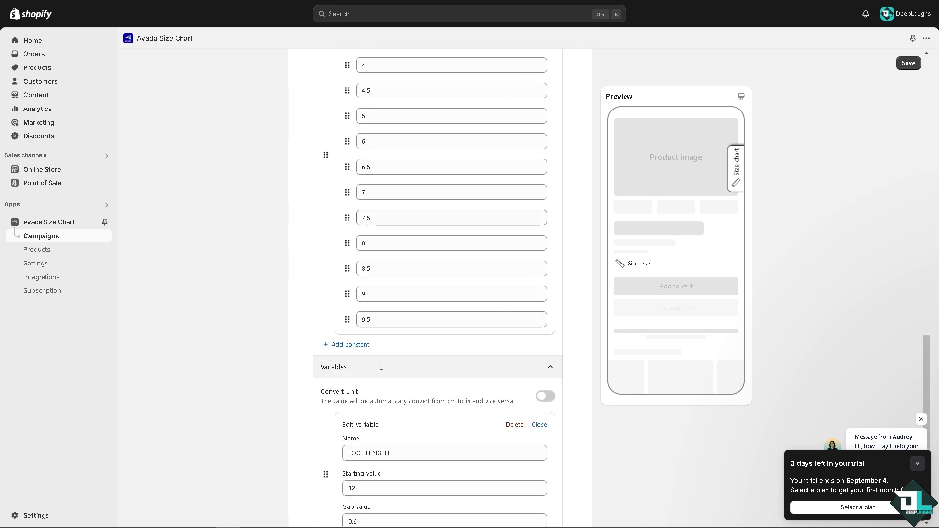
click(352, 296)
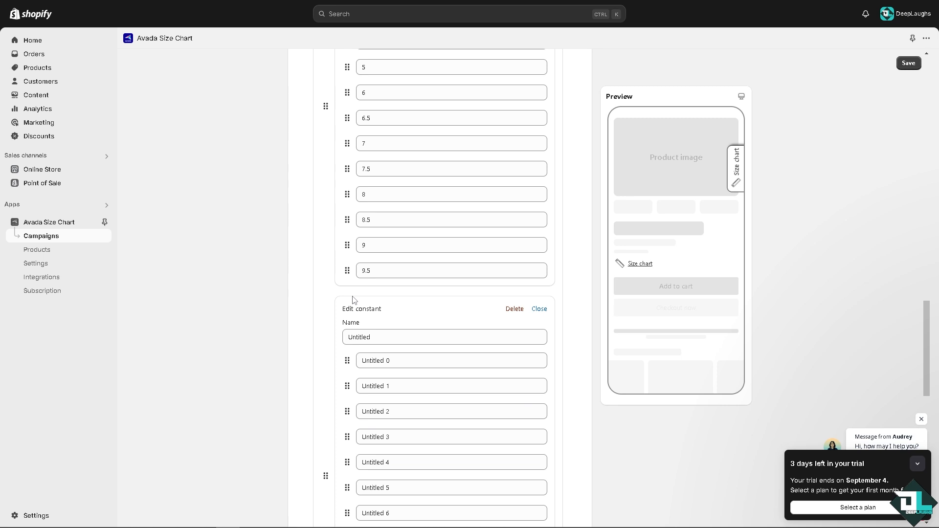
click(513, 310)
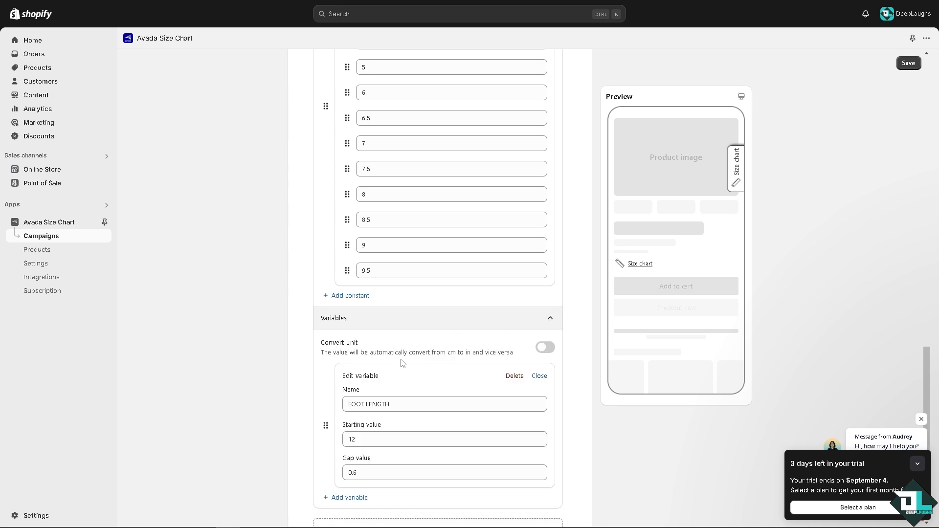
Replace the foot measurement image below the size table by uploading the "COMPLETE BEGINNER TUTORIAL" picture
scroll(402, 363, down, 1)
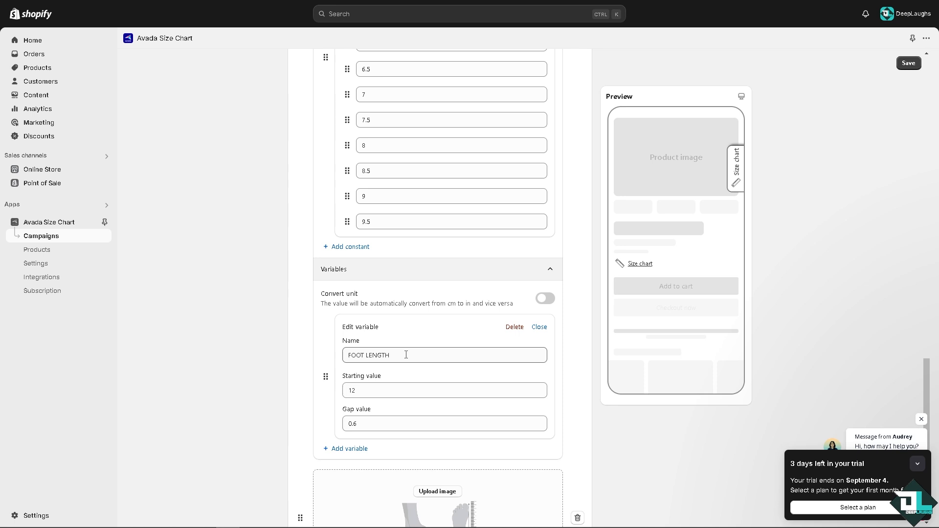
scroll(406, 355, down, 2)
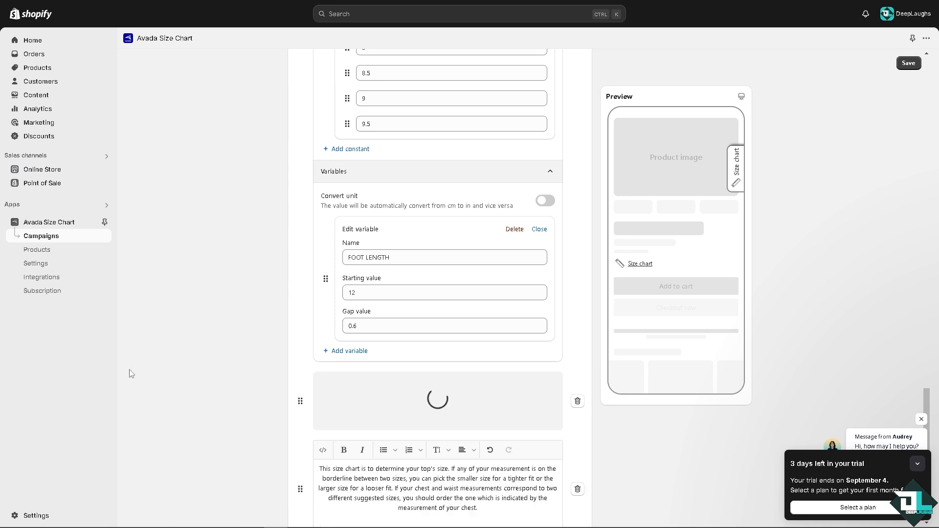
scroll(447, 443, down, 1)
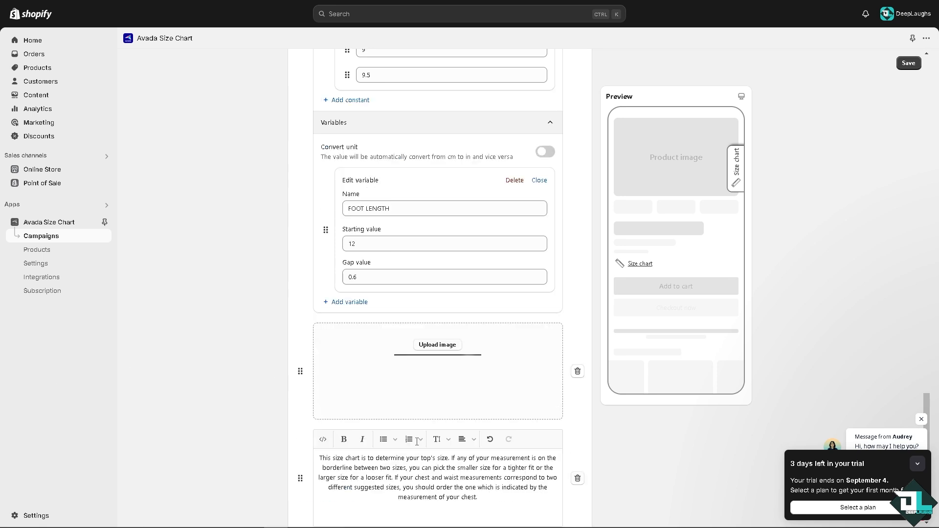
scroll(406, 443, down, 1)
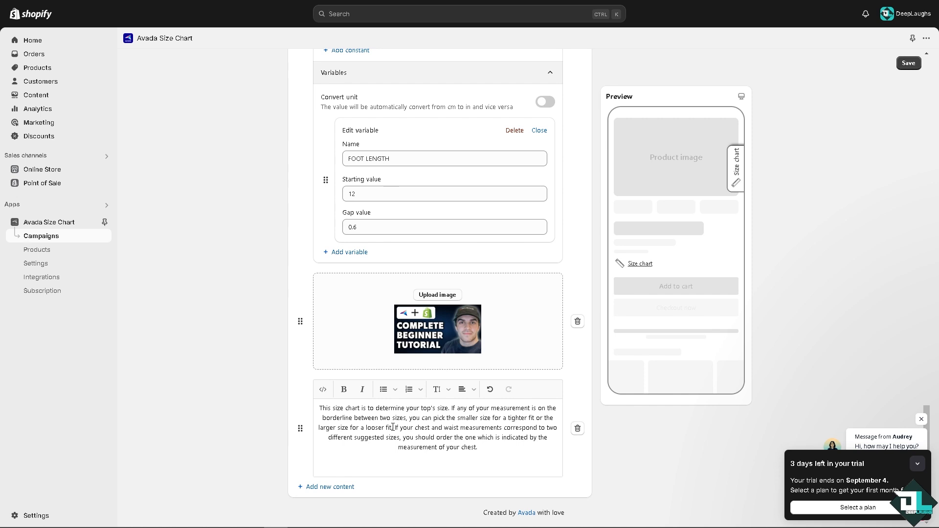
Make the whole sizing advice paragraph below the uploaded picture bold
click(393, 427)
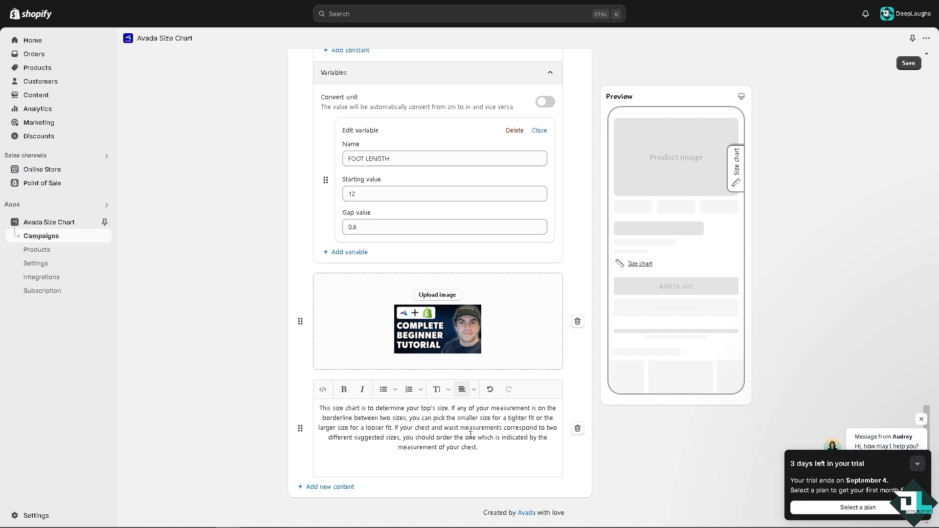
drag(495, 450, 339, 403)
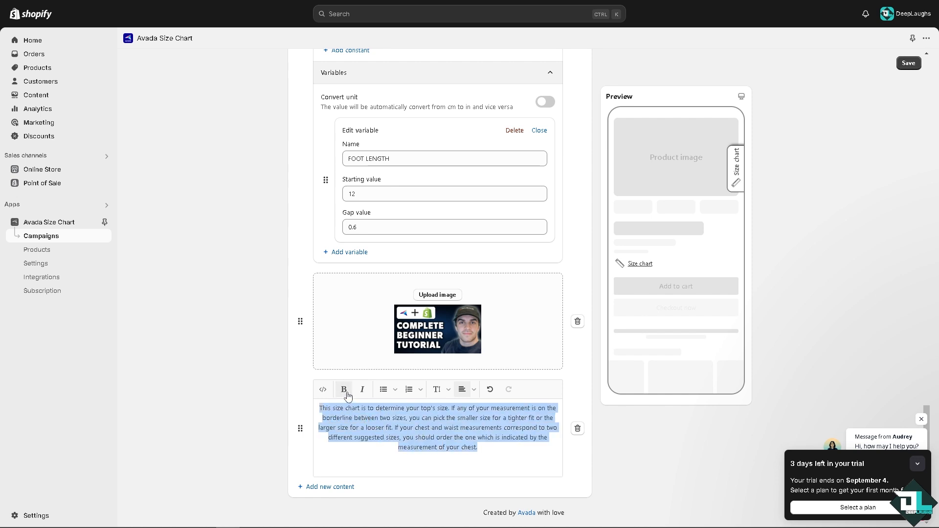
click(344, 389)
click(461, 425)
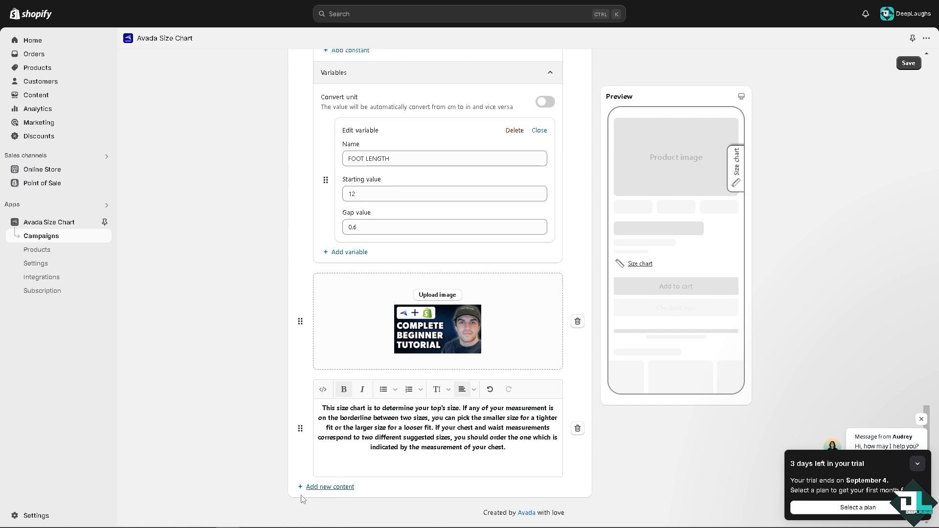
Add a new image content block below the sizing advice and upload the DeepLaughs logo to it
click(322, 486)
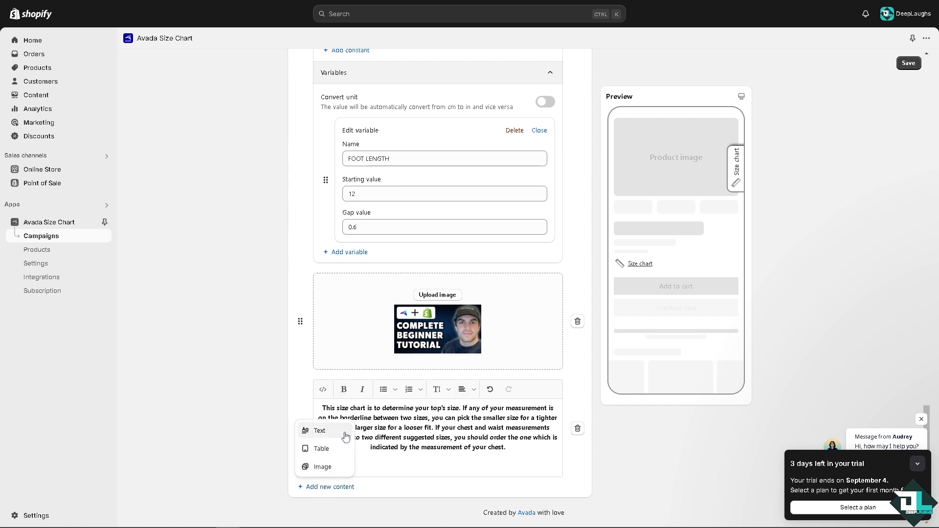
click(341, 468)
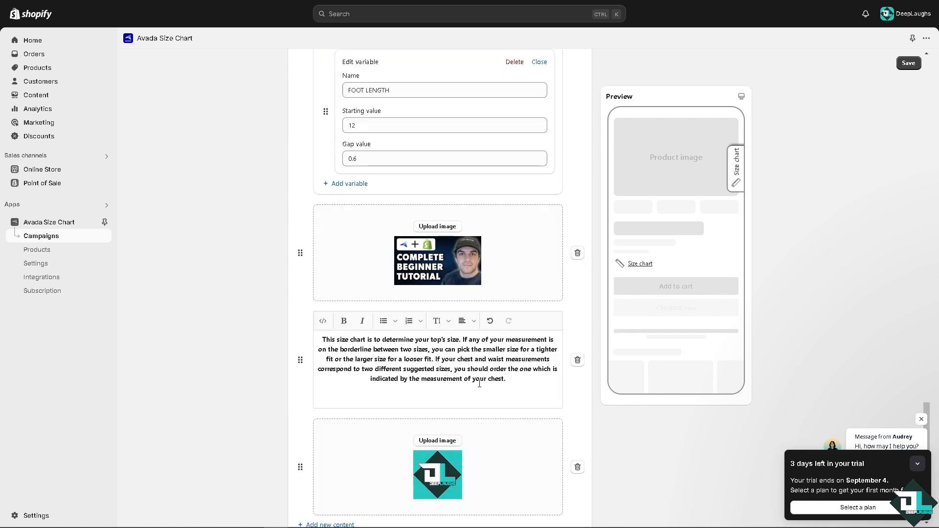
scroll(652, 282, down, 1)
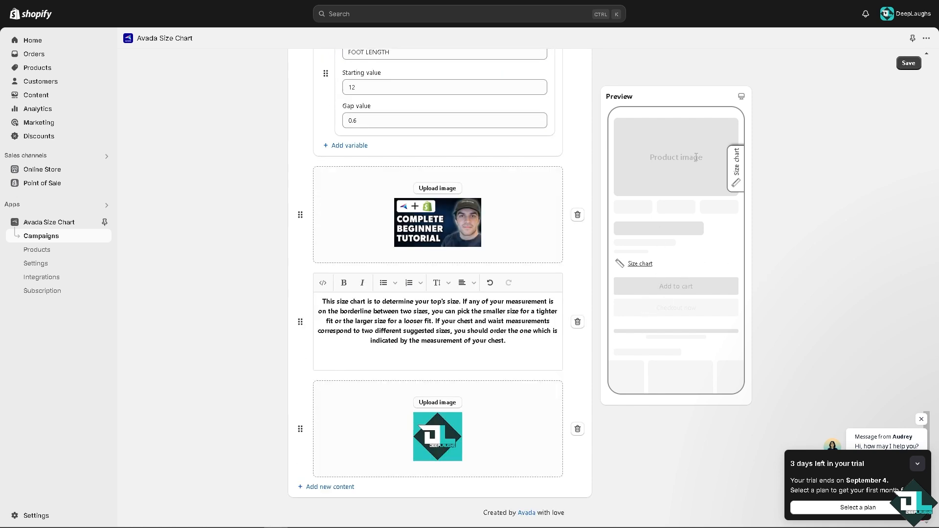
Check the size chart in the desktop preview, and save and publish the campaign
click(741, 96)
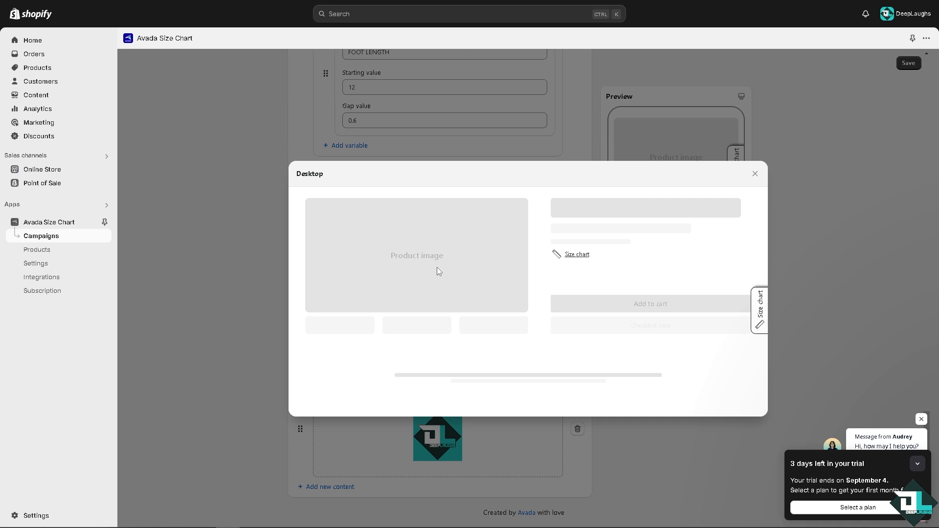
click(754, 175)
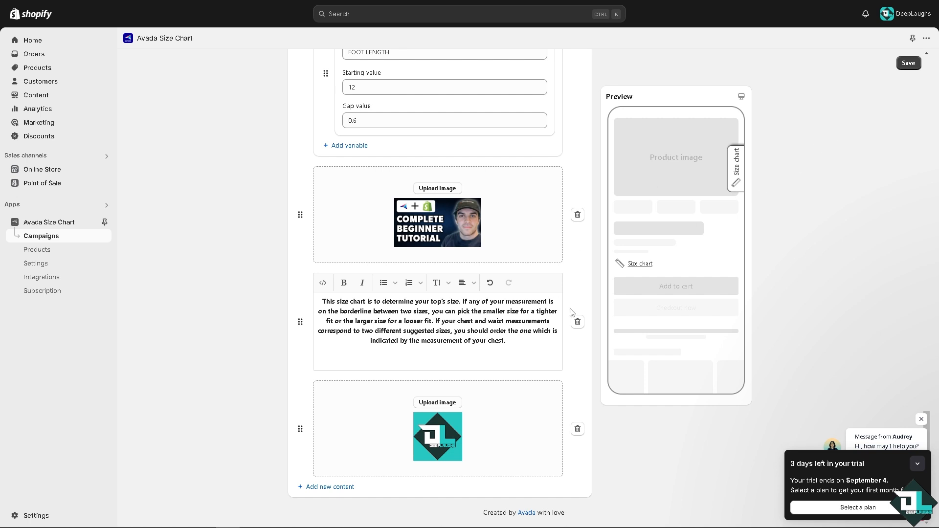
click(909, 65)
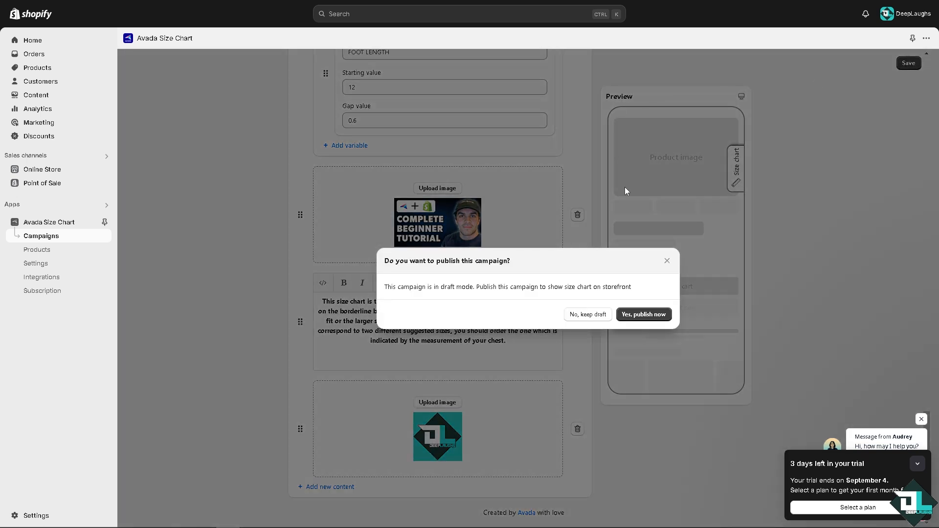
click(635, 316)
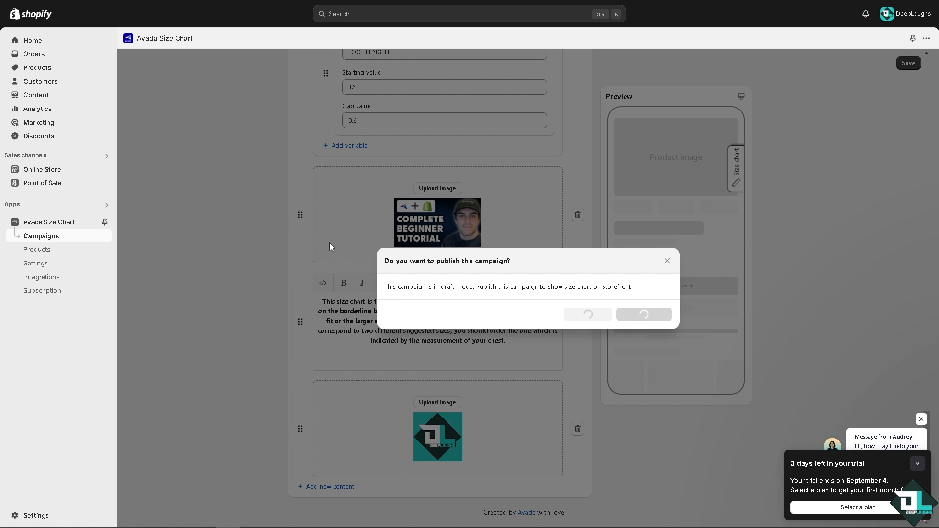